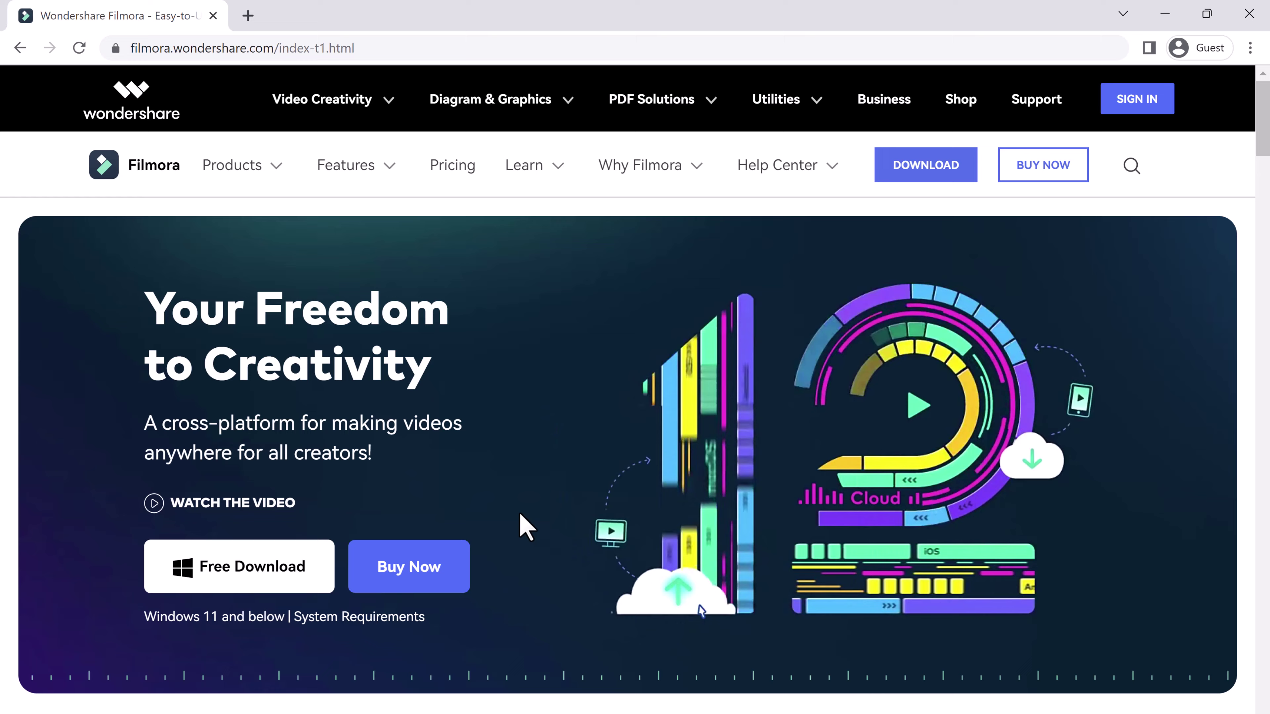
# - Scroll down the Filmora homepage, then return to its top
pyautogui.scroll(-6, 519, 512)
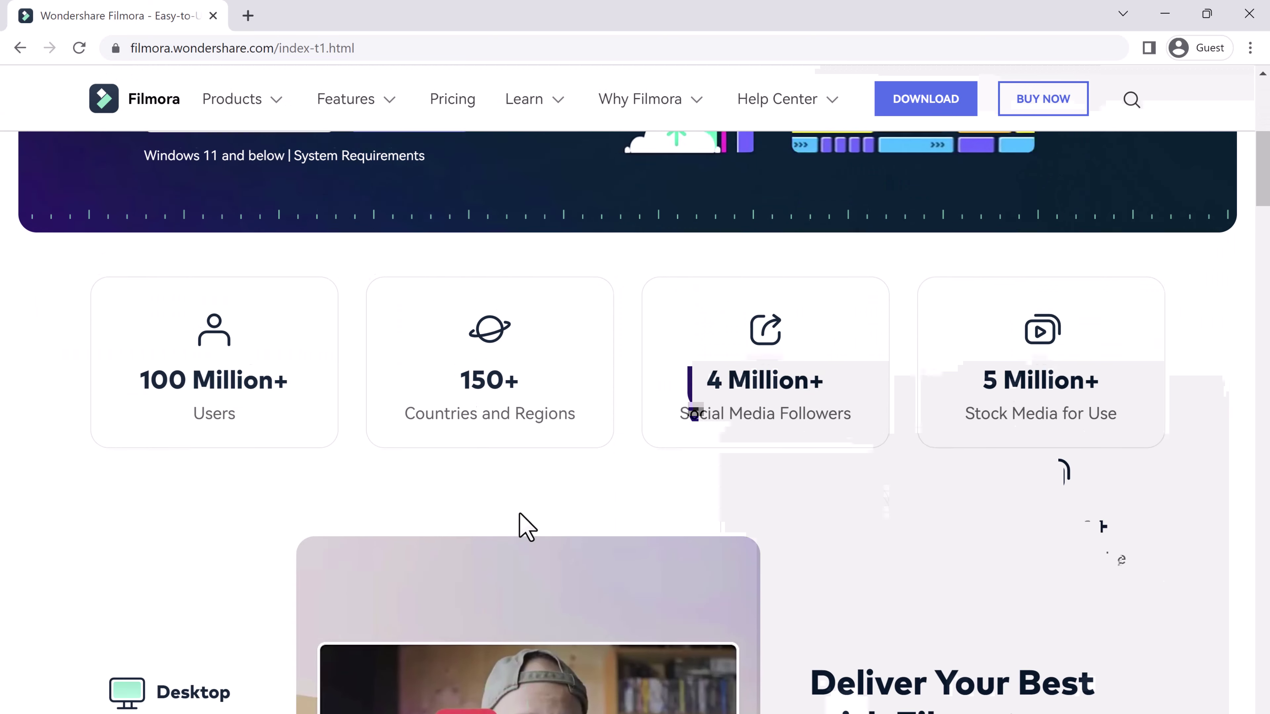
pyautogui.scroll(-5, 525, 526)
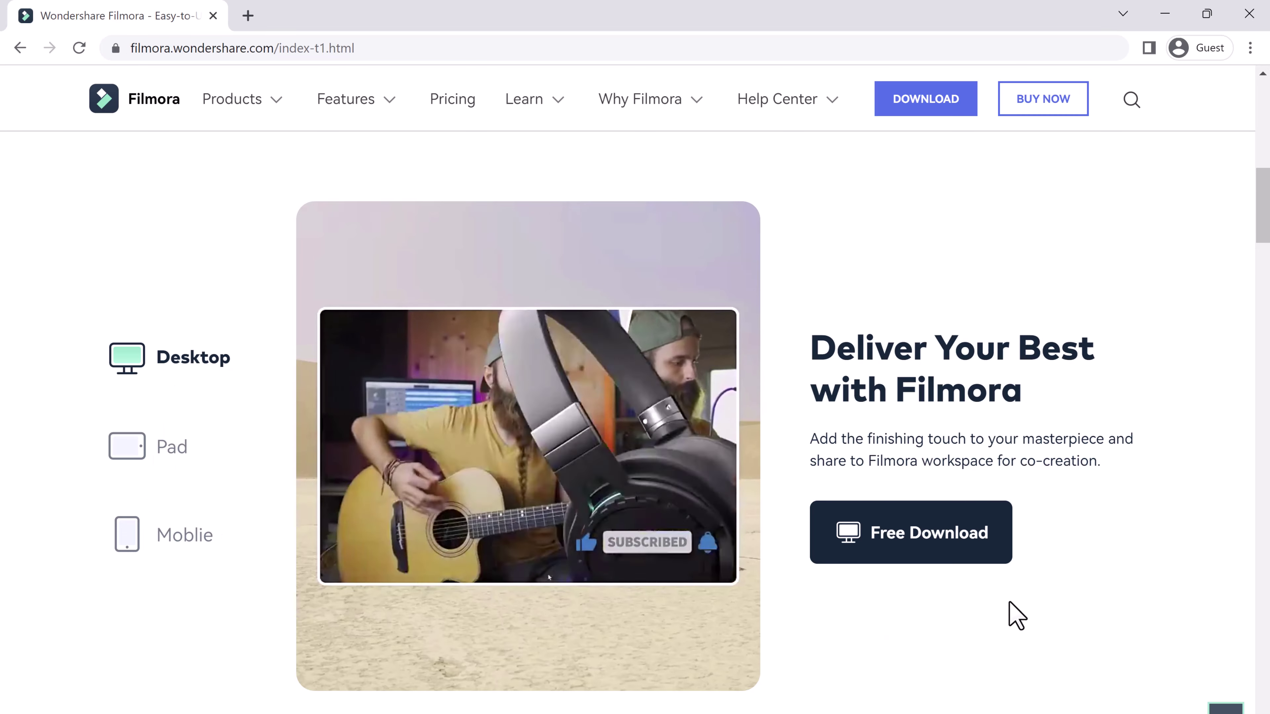
pyautogui.scroll(-7, 1015, 613)
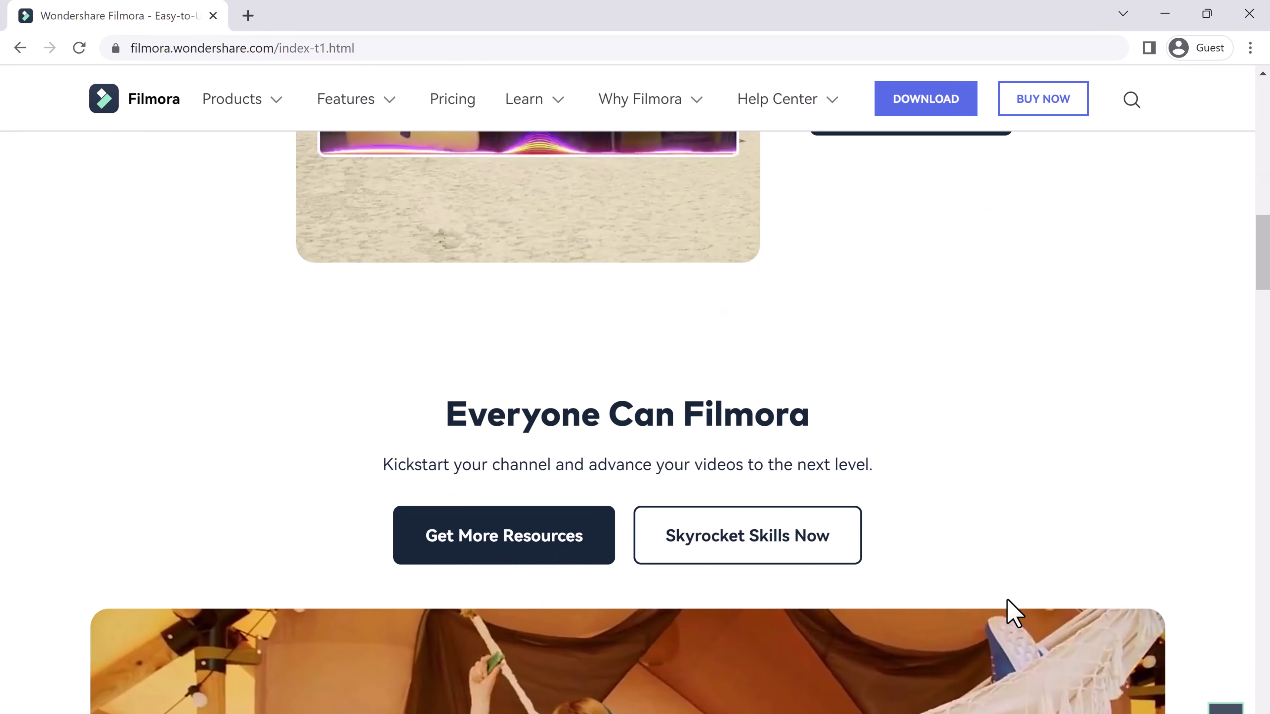
pyautogui.scroll(-10, 1015, 613)
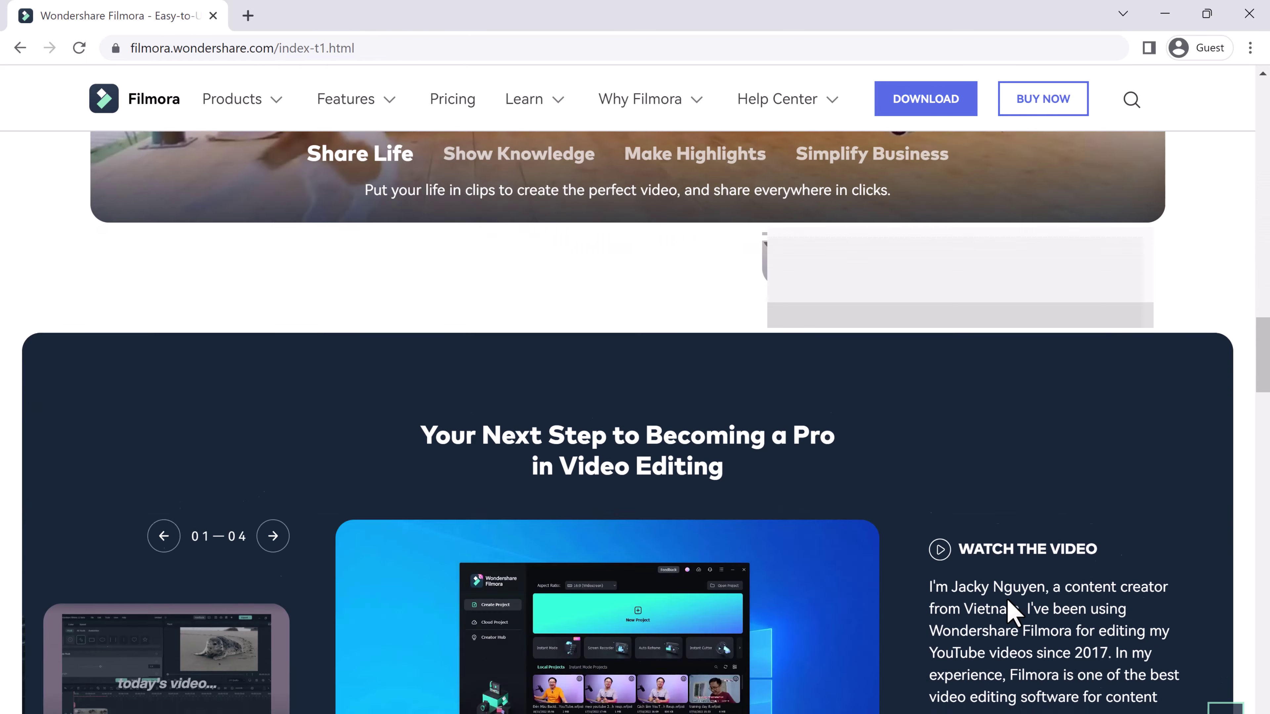
pyautogui.scroll(-4, 1010, 611)
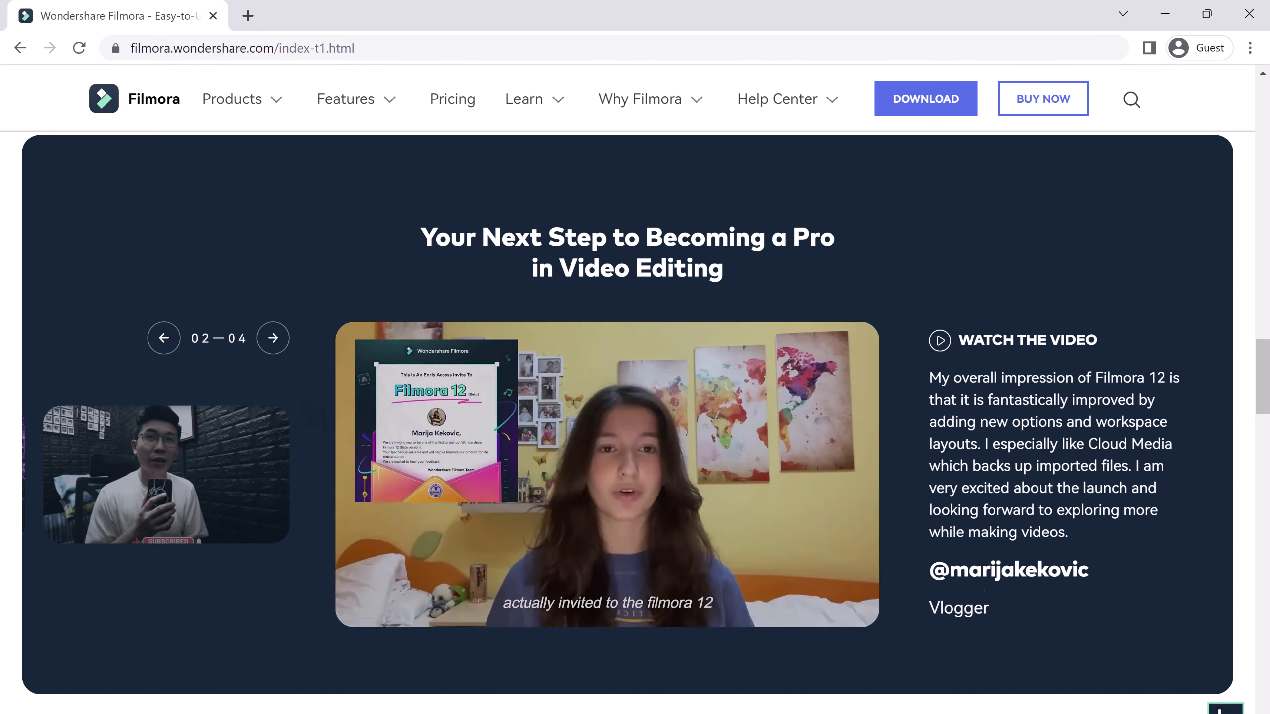
pyautogui.click(1225, 708)
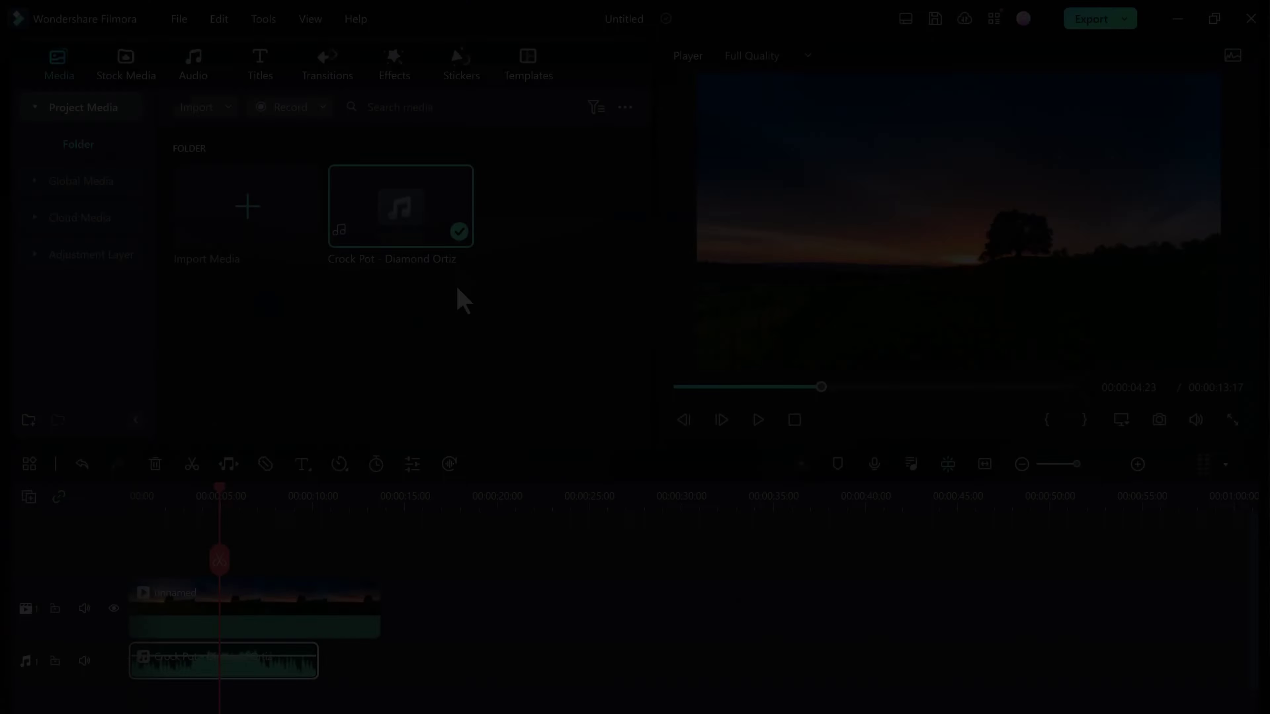
# - Select the sunset video clip and preview it by scrubbing and playing the footage
pyautogui.click(358, 663)
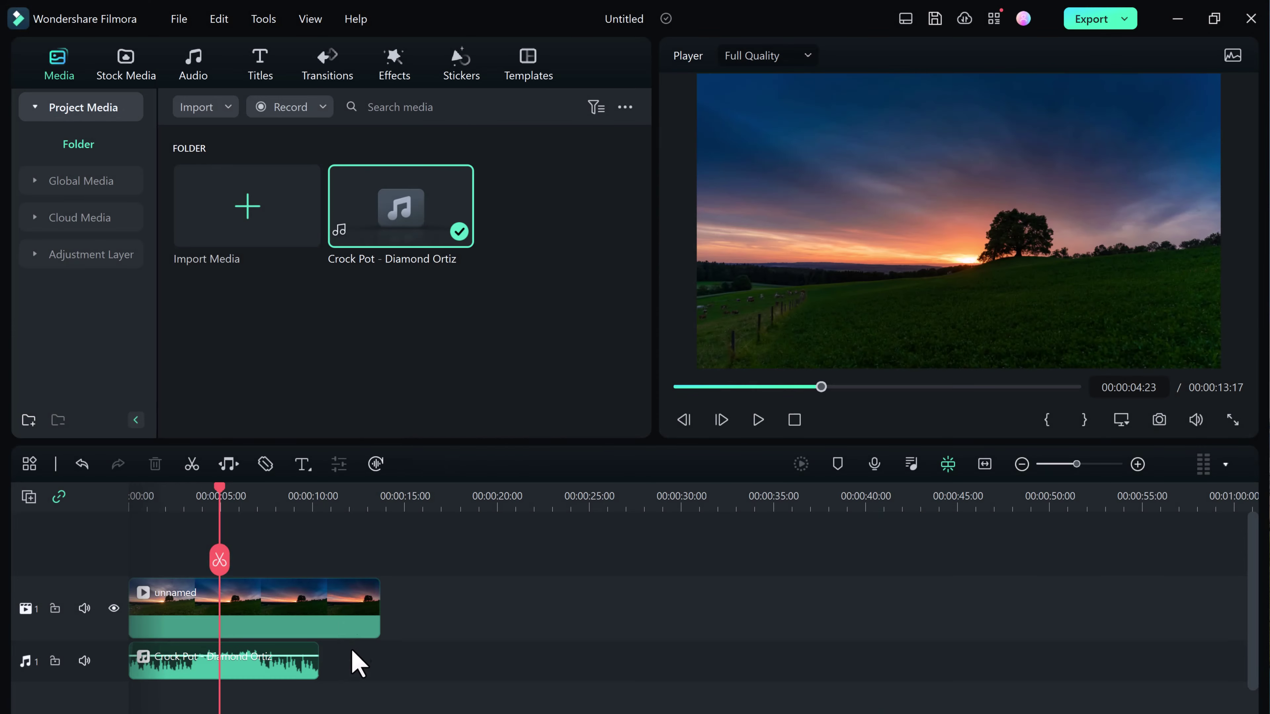
pyautogui.click(379, 595)
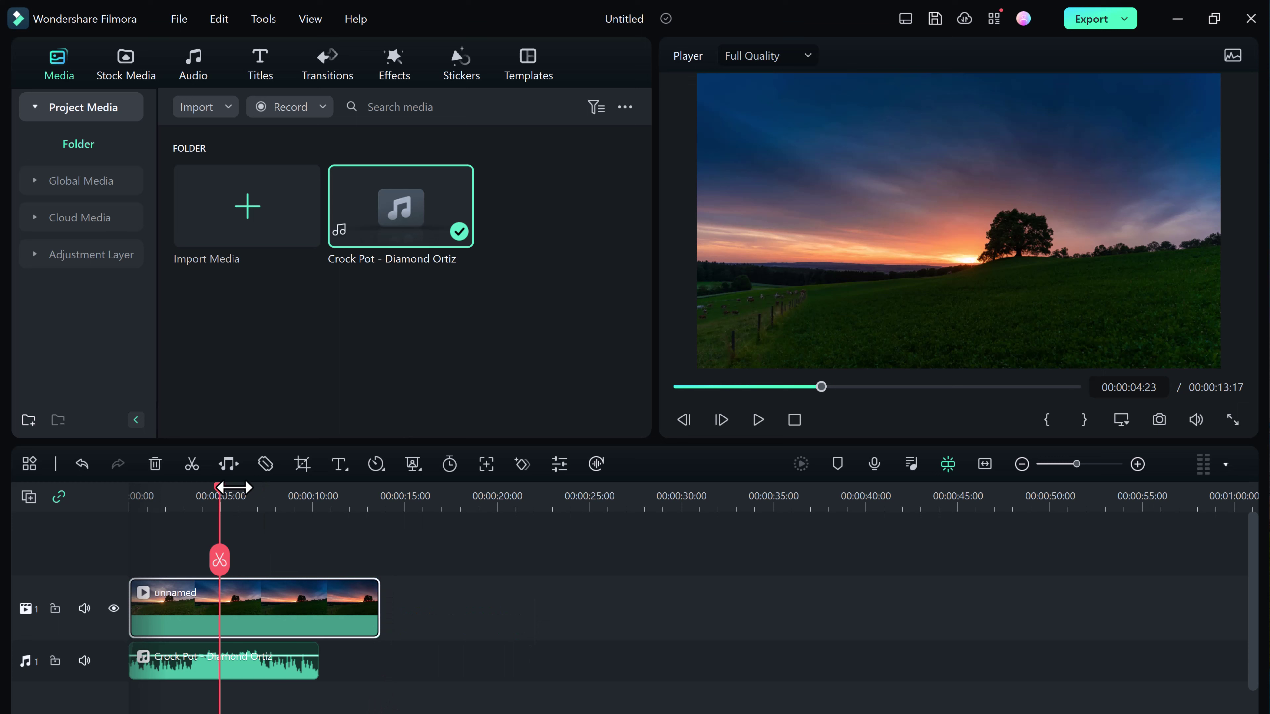
pyautogui.moveTo(218, 496)
pyautogui.mouseDown()
pyautogui.moveTo(281, 497)
pyautogui.moveTo(237, 497)
pyautogui.mouseUp()
pyautogui.click(756, 429)
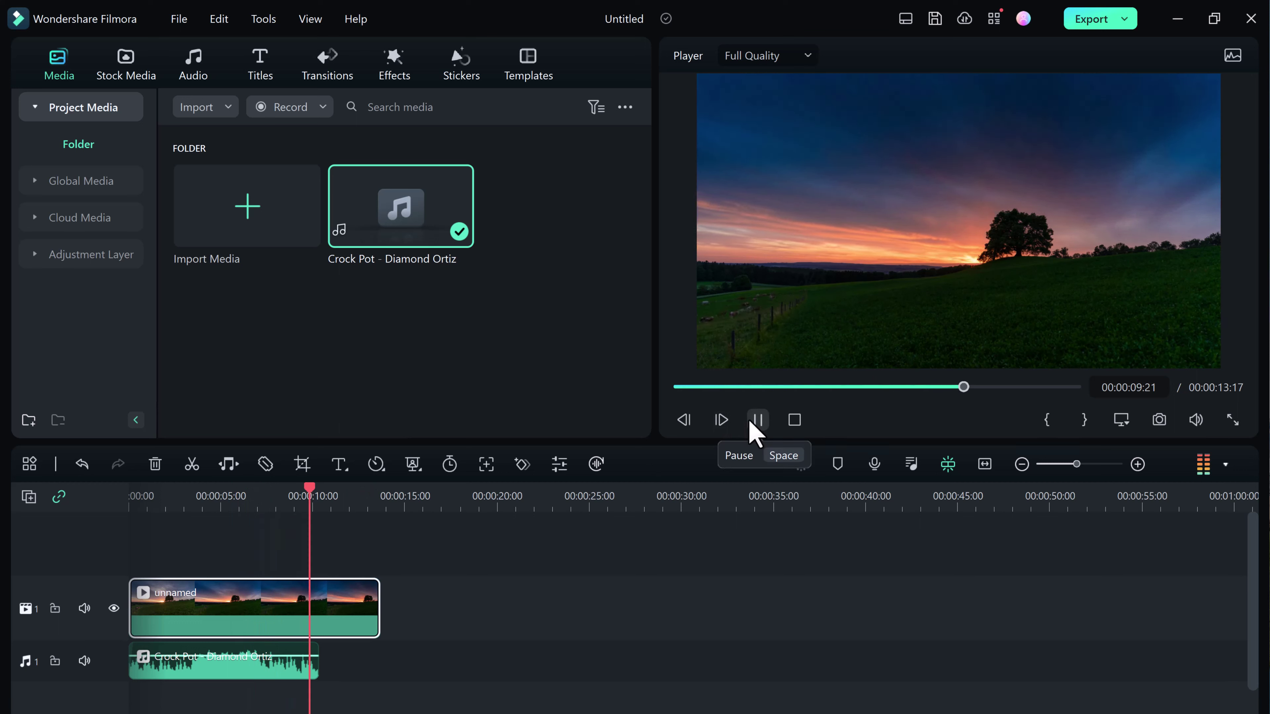
pyautogui.click(758, 423)
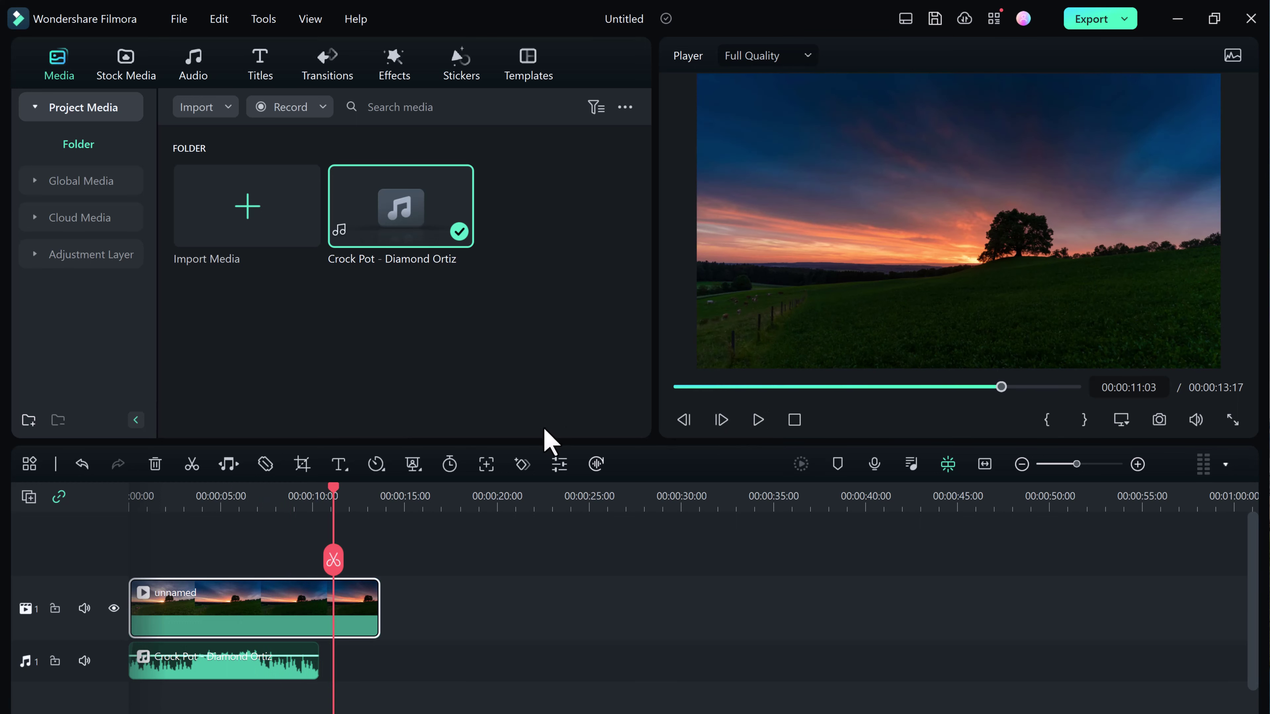
# - AI-stretch the music to end with the sunset clip at 00:00:13:17, then play back to check
pyautogui.click(228, 466)
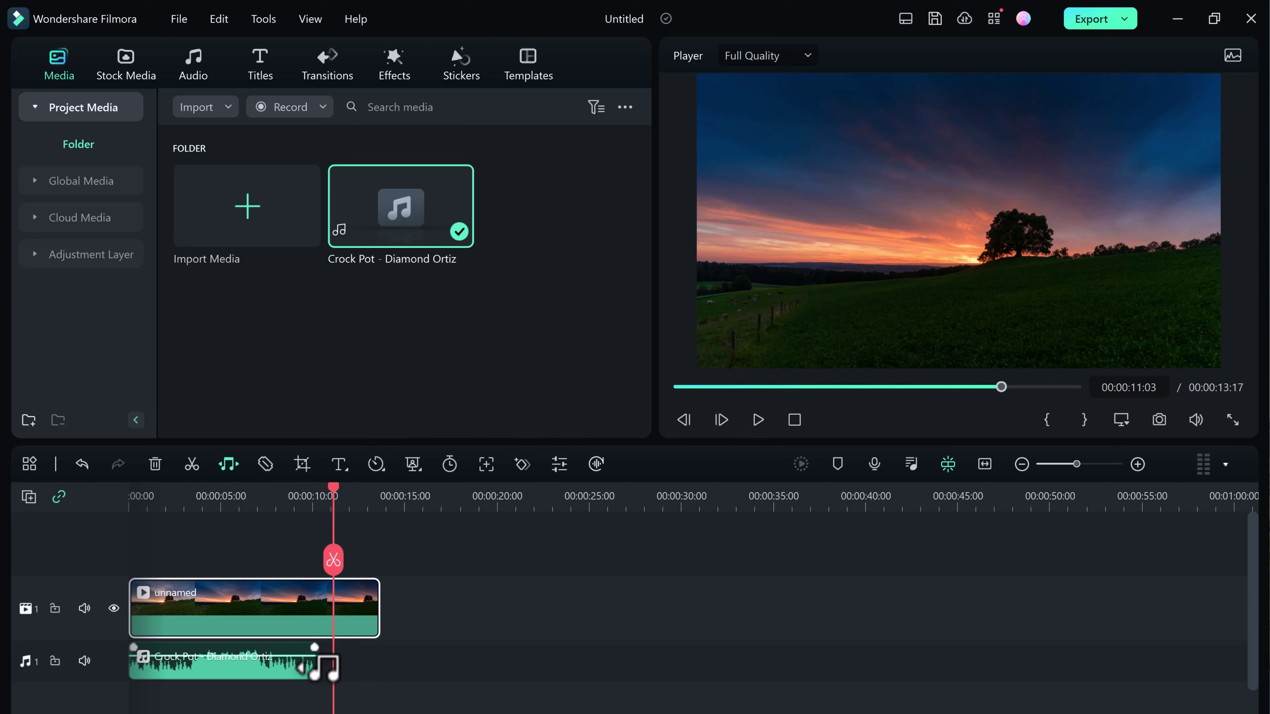
pyautogui.moveTo(320, 666); pyautogui.dragTo(390, 667)
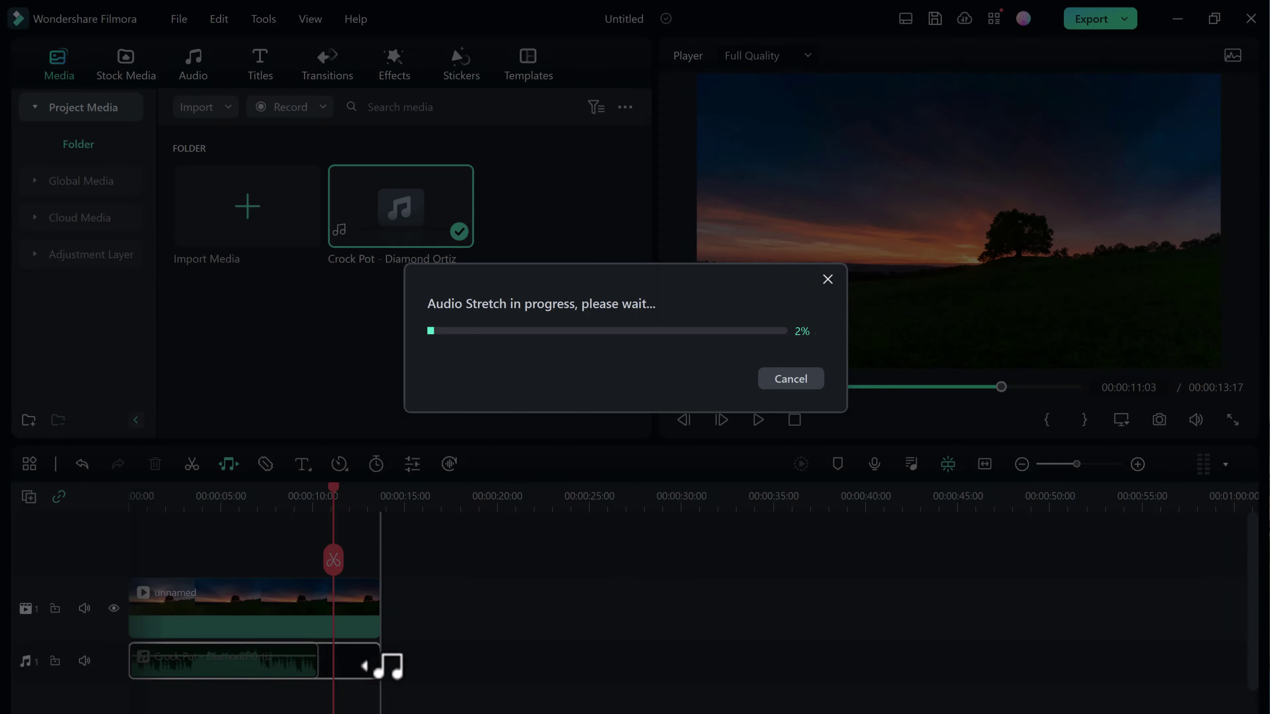
pyautogui.click(196, 506)
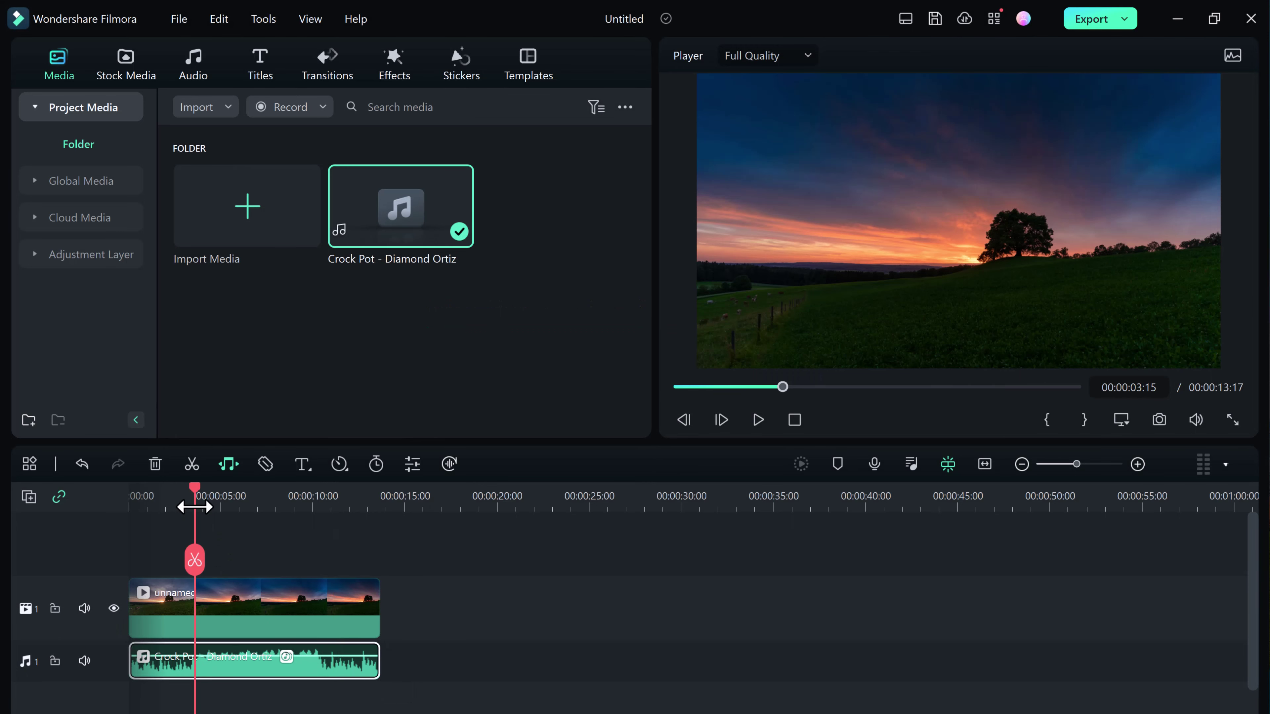
pyautogui.click(758, 420)
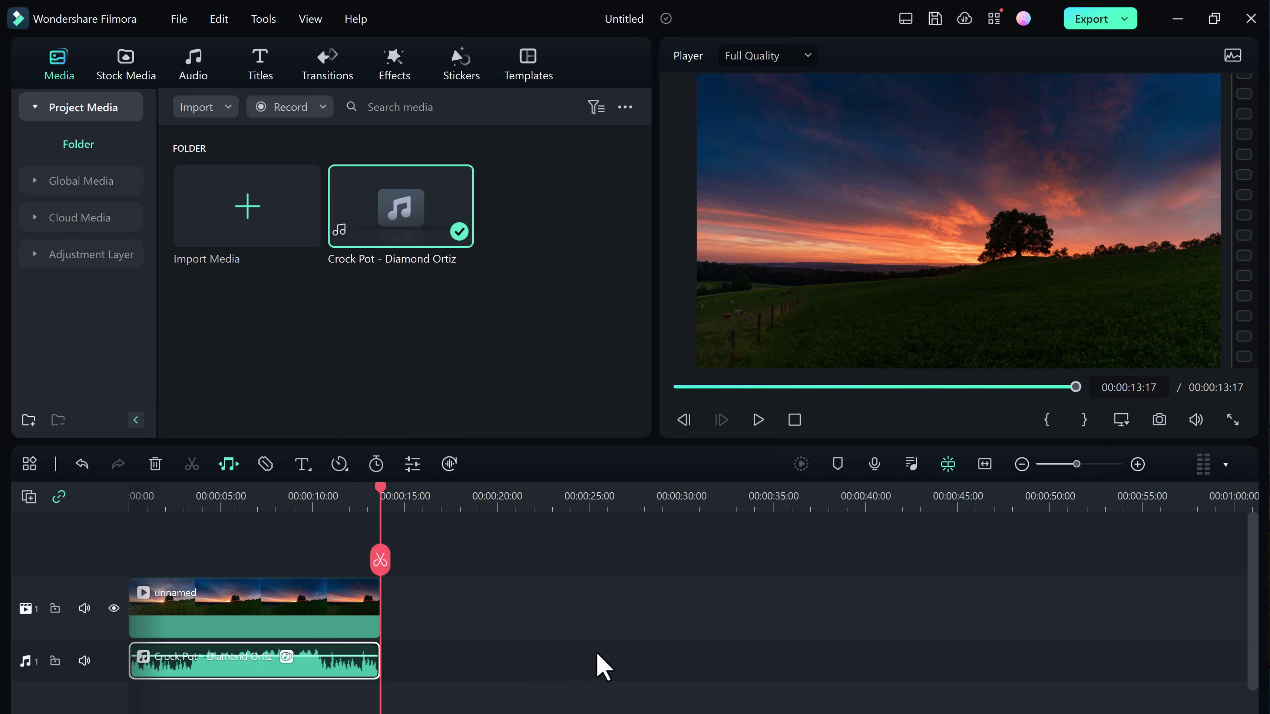
pyautogui.click(420, 590)
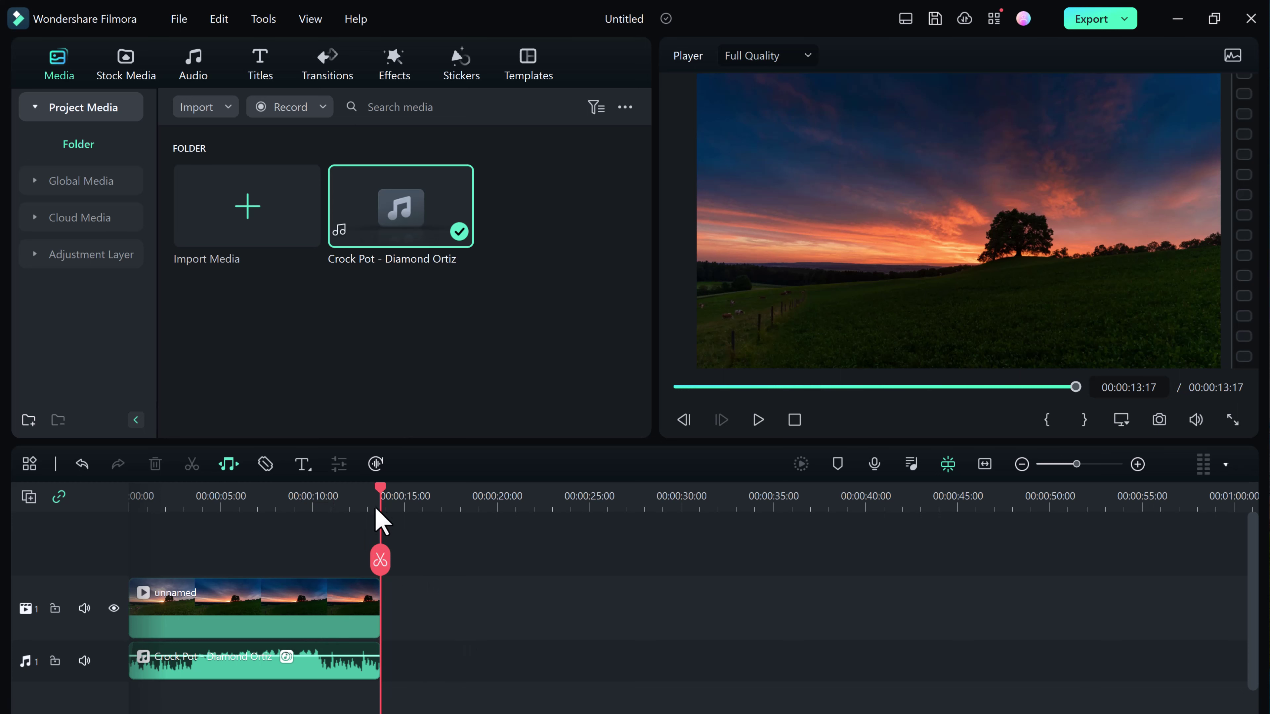
pyautogui.moveTo(382, 493); pyautogui.dragTo(414, 493)
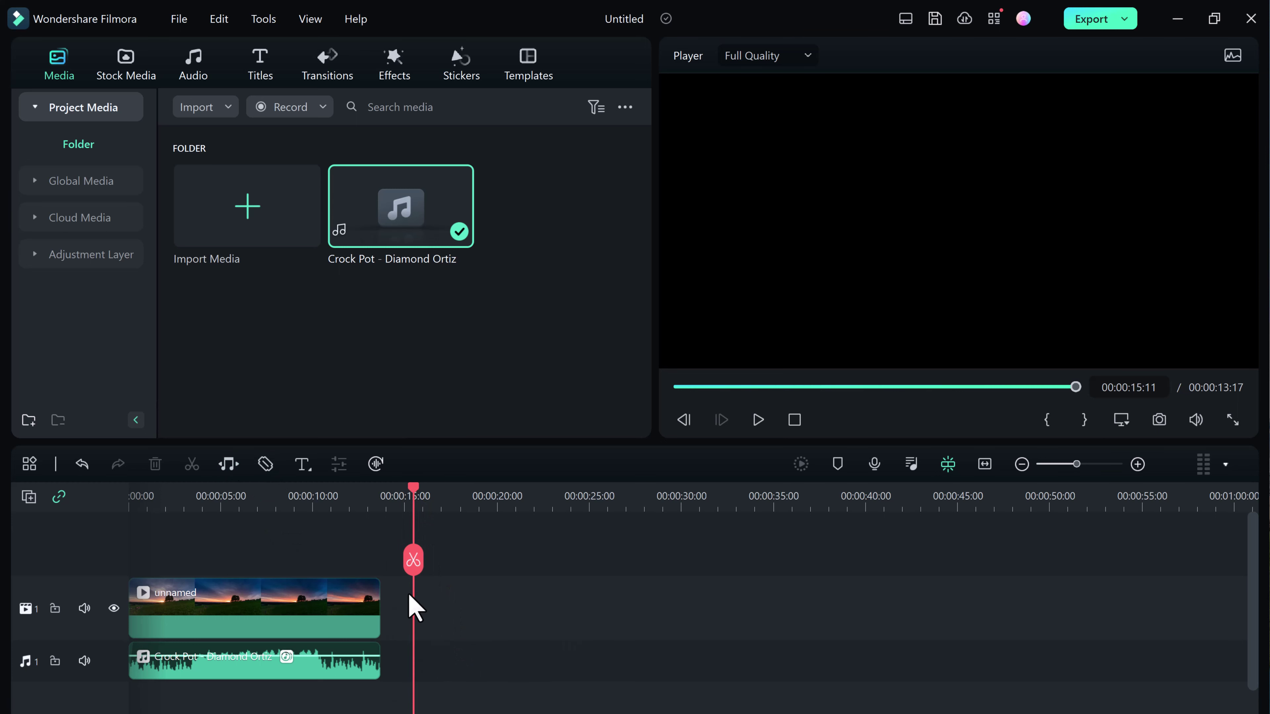
# - Turn on Auto Normalization in the music clip's audio settings
pyautogui.doubleClick(353, 673)
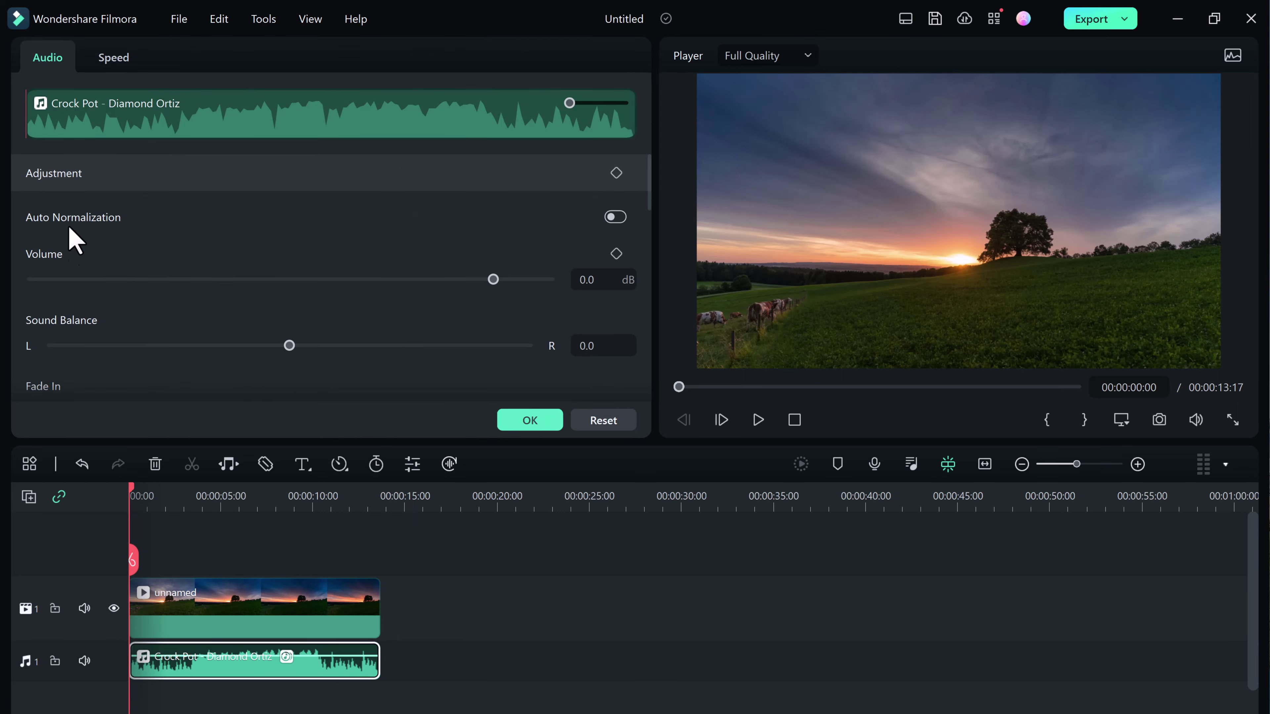
pyautogui.click(616, 217)
pyautogui.scroll(-3, 481, 247)
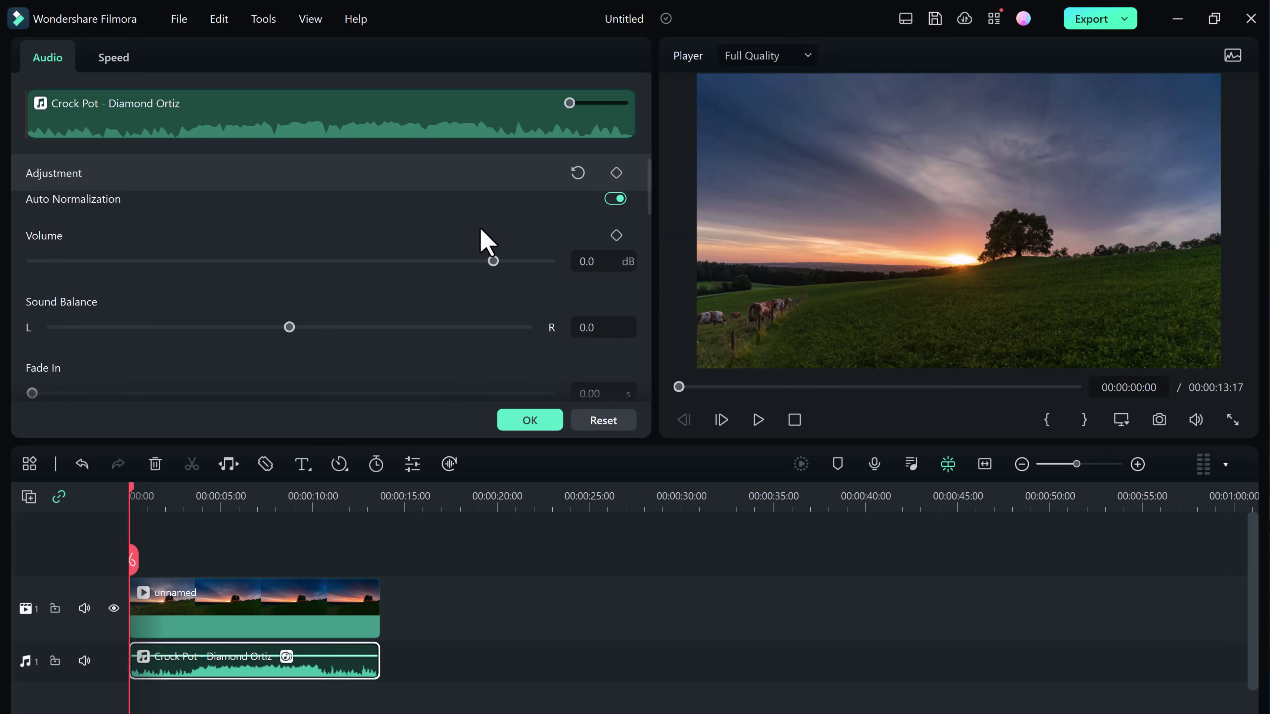
pyautogui.scroll(-10, 482, 242)
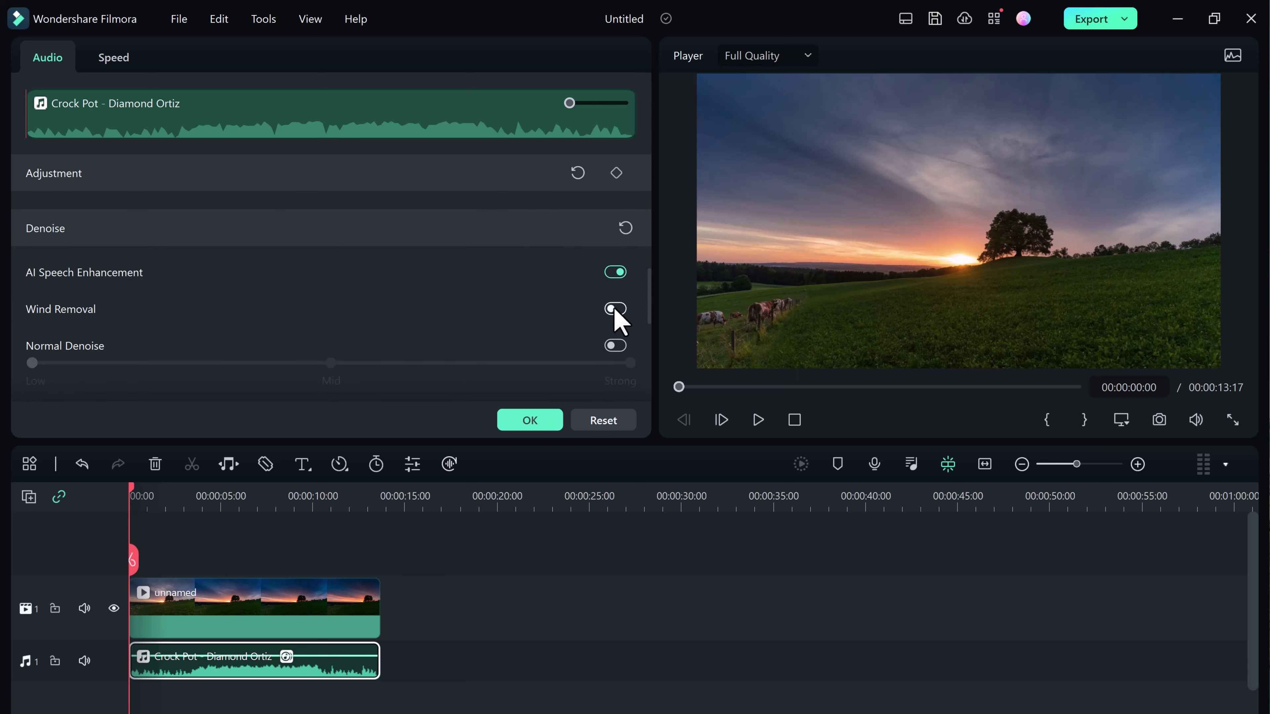
pyautogui.scroll(-3, 198, 332)
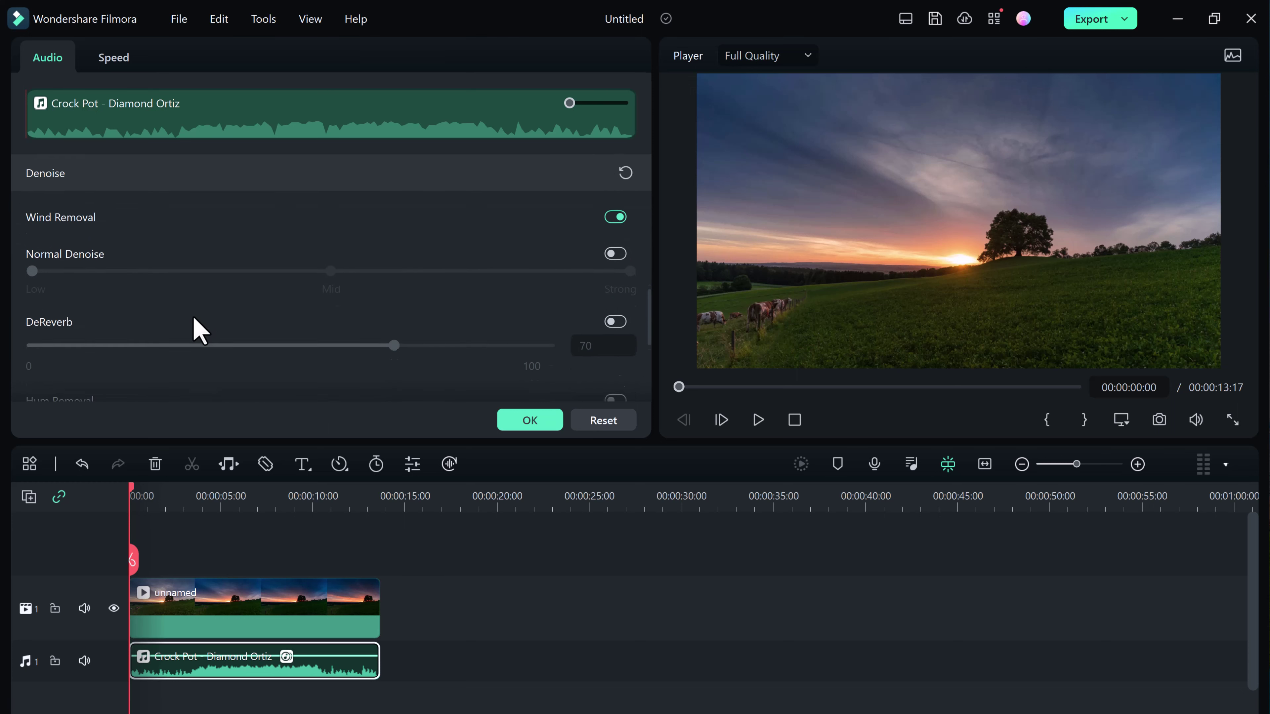
# - Enable Normal Denoise, DeReverb and Hum Removal for the music, then apply the settings
pyautogui.click(616, 236)
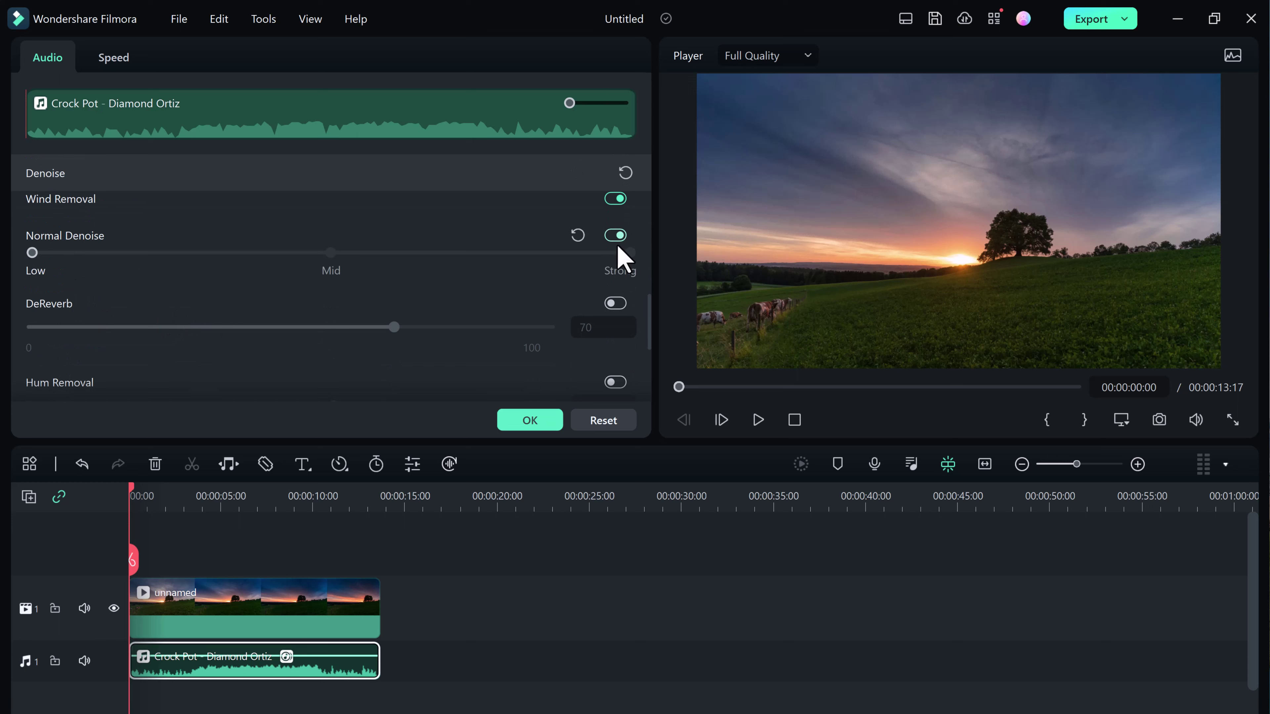
pyautogui.click(616, 303)
pyautogui.scroll(-1, 622, 325)
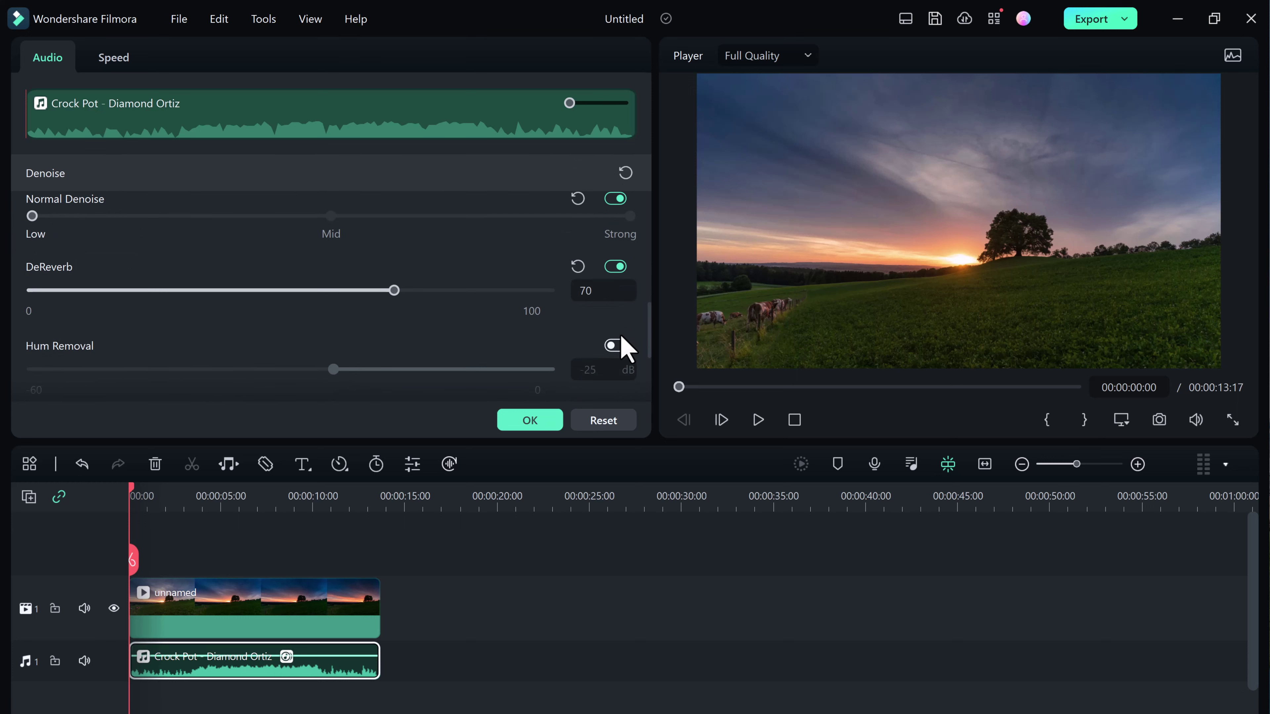
pyautogui.click(616, 346)
pyautogui.scroll(-3, 618, 346)
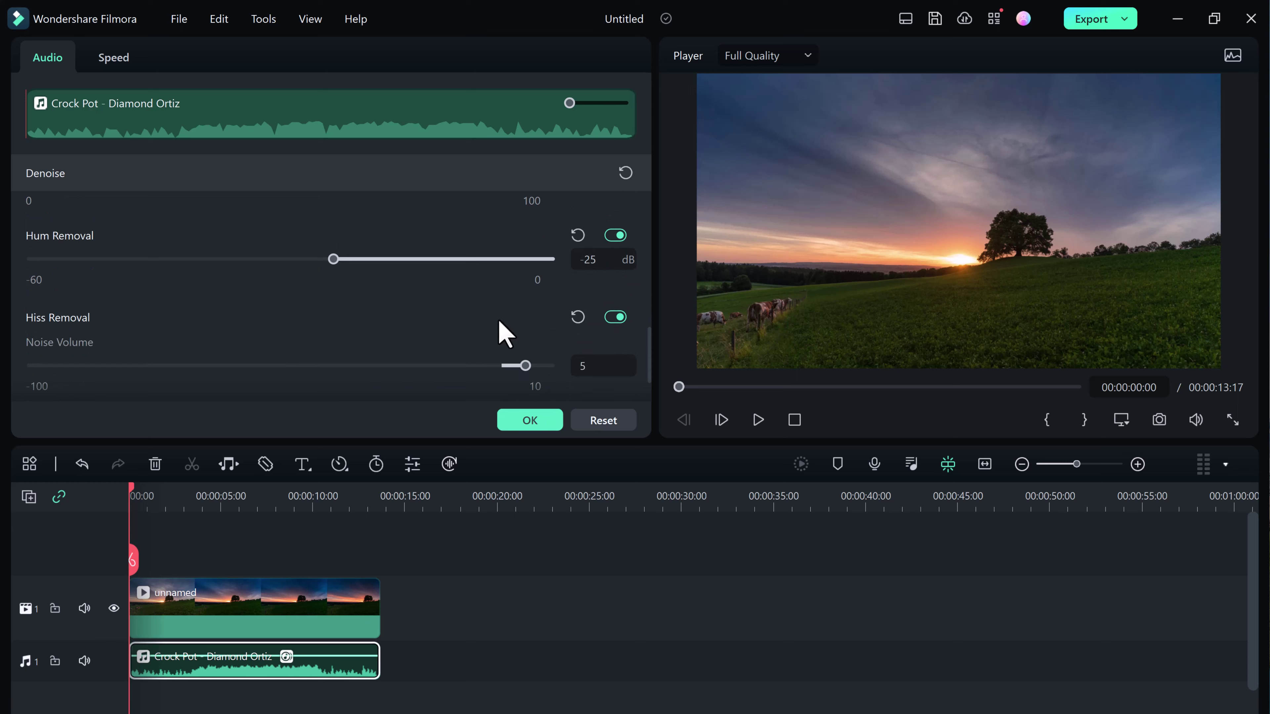
pyautogui.scroll(-1, 529, 310)
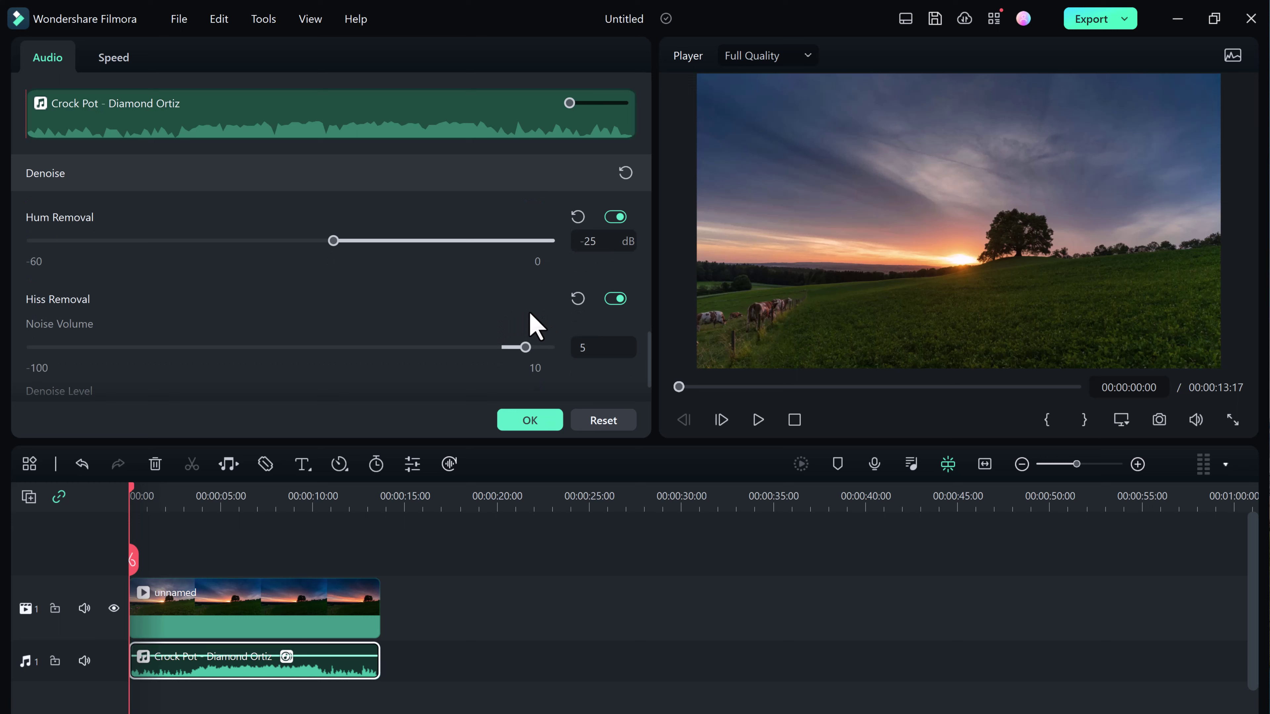
pyautogui.scroll(-1, 538, 326)
pyautogui.scroll(-1, 538, 327)
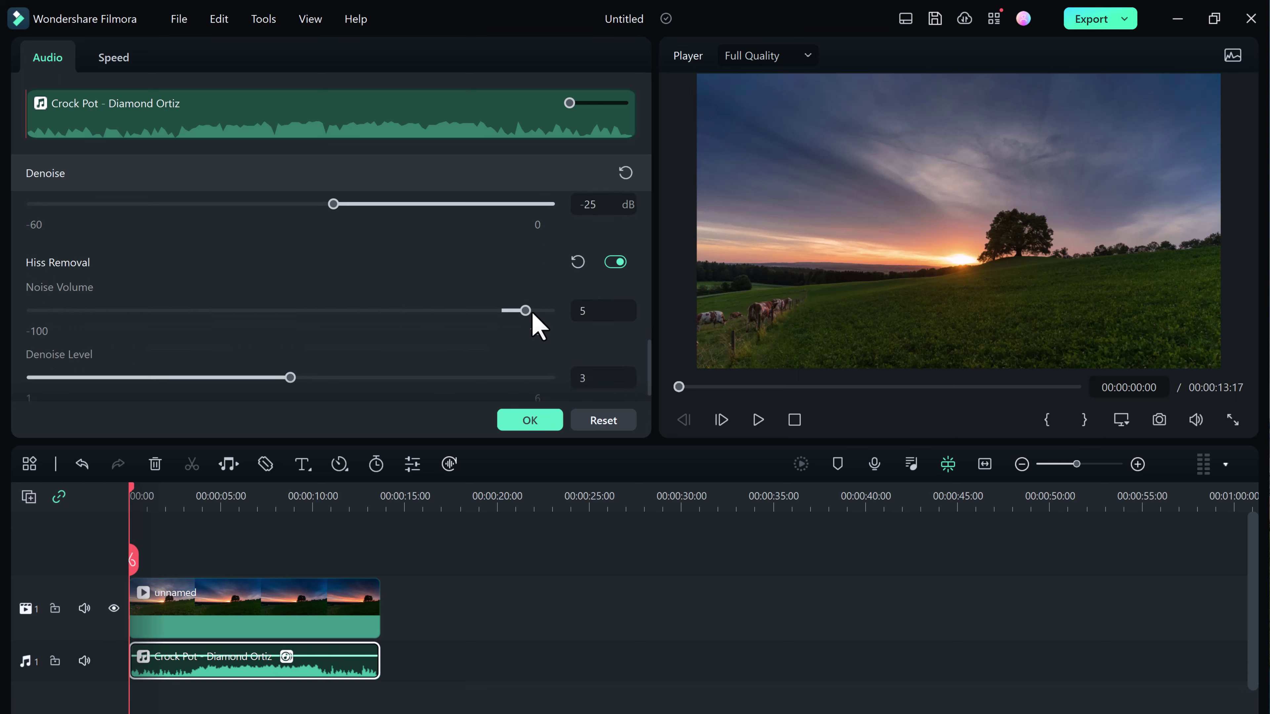
pyautogui.click(550, 426)
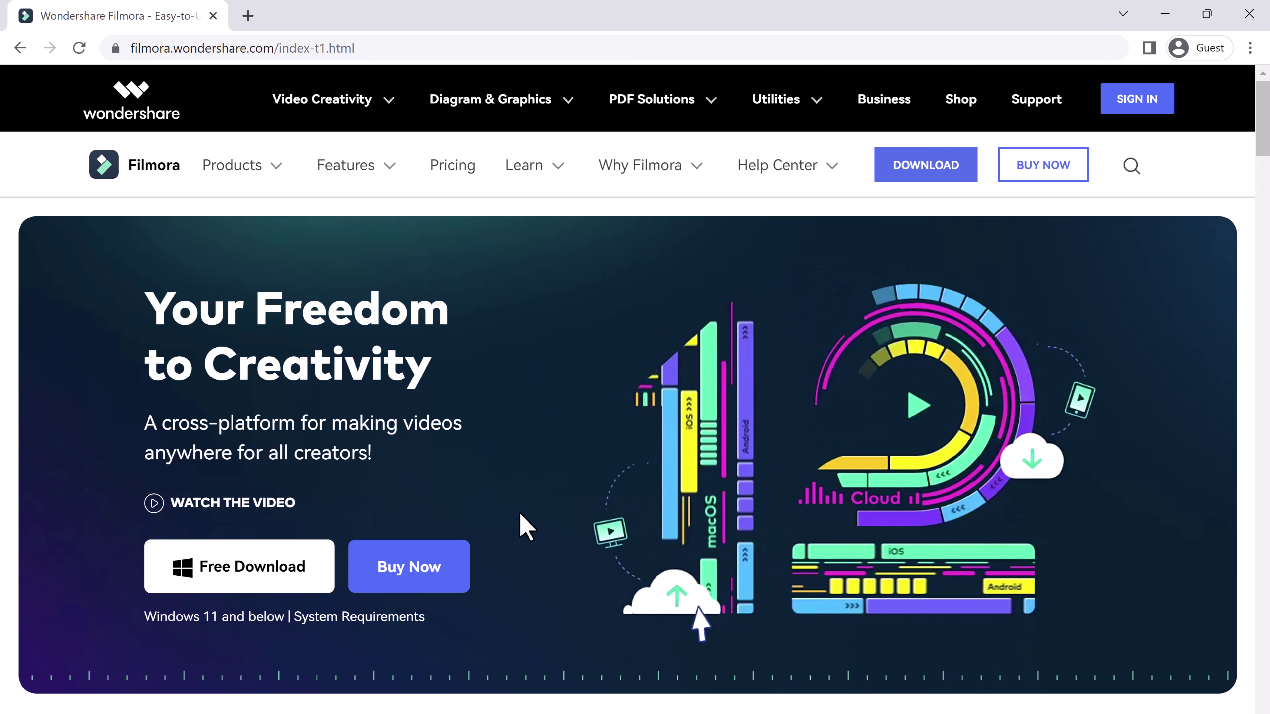
# - Scroll the Filmora homepage down to the 'Your Next Step to Becoming a Pro in Video Editing' section
pyautogui.scroll(-10, 519, 513)
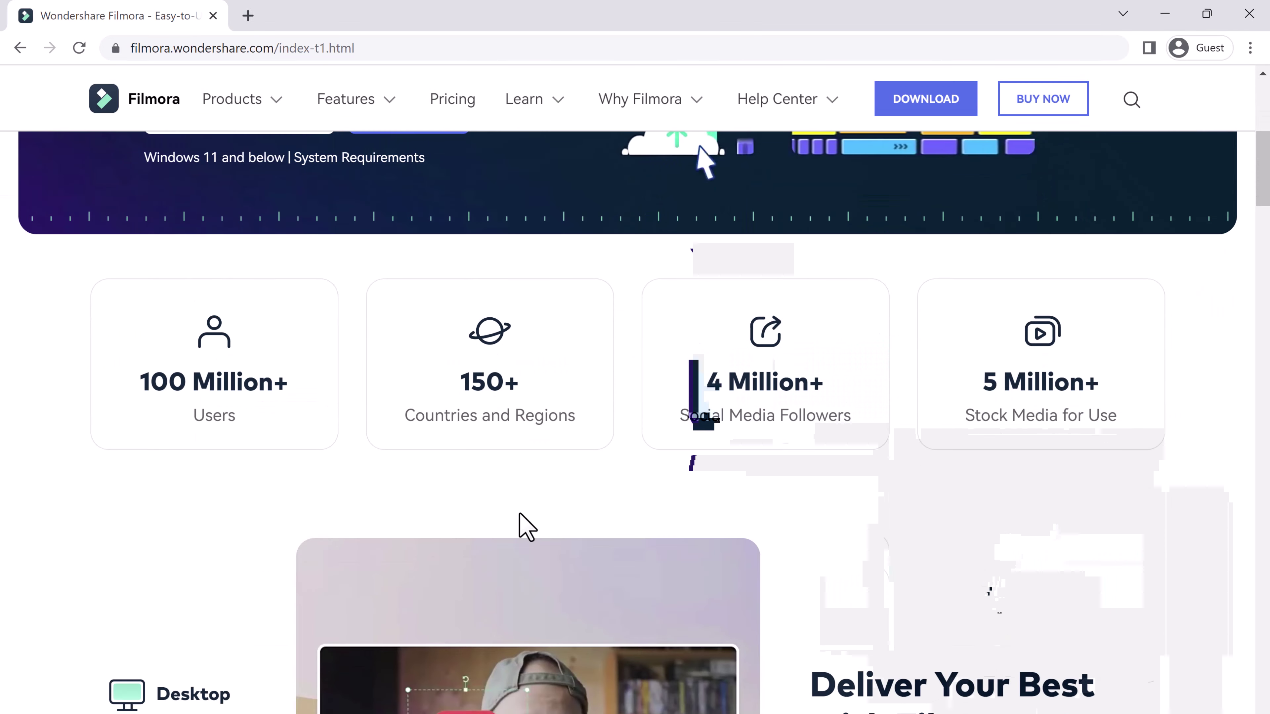
pyautogui.scroll(-3, 522, 525)
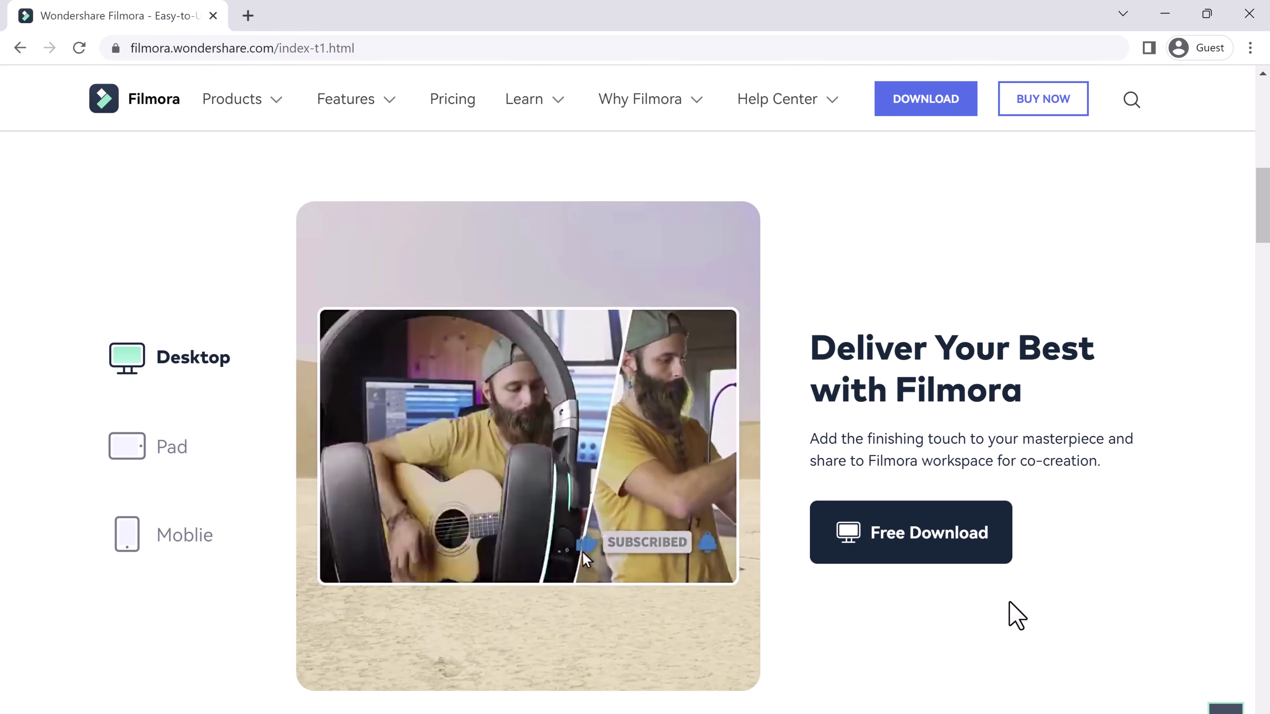
pyautogui.scroll(-8, 1018, 615)
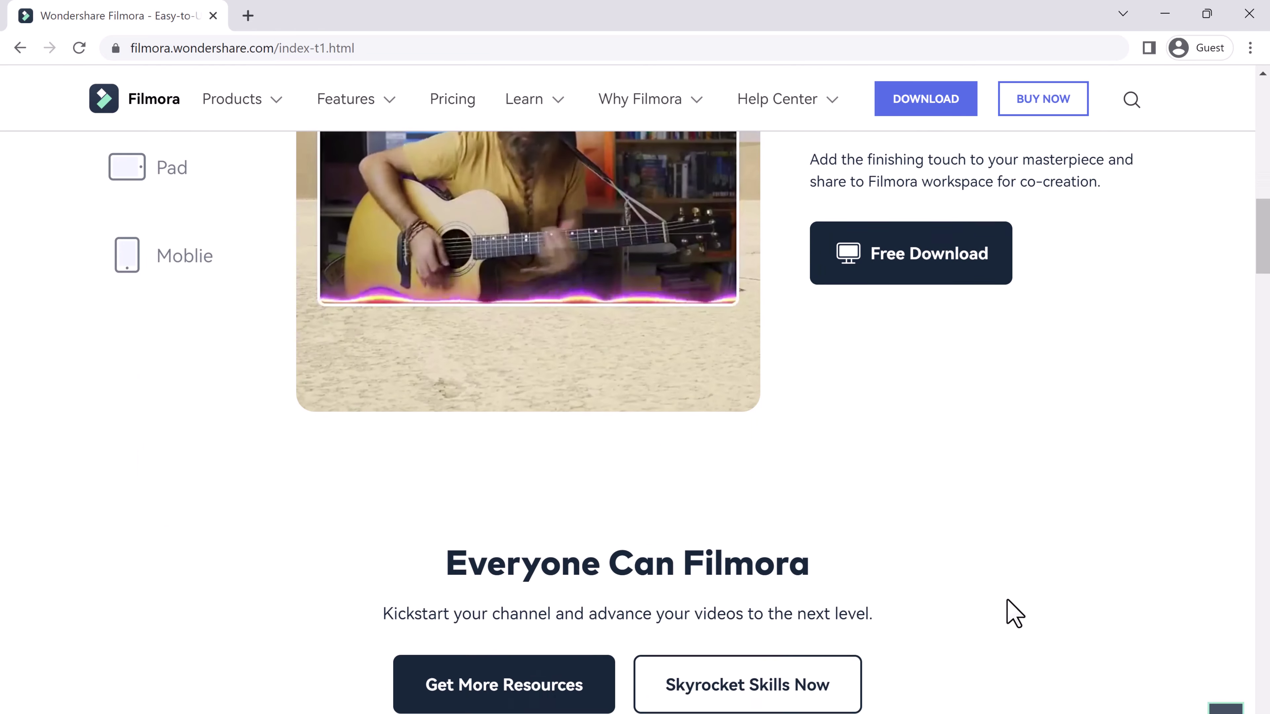
pyautogui.scroll(-20, 1015, 613)
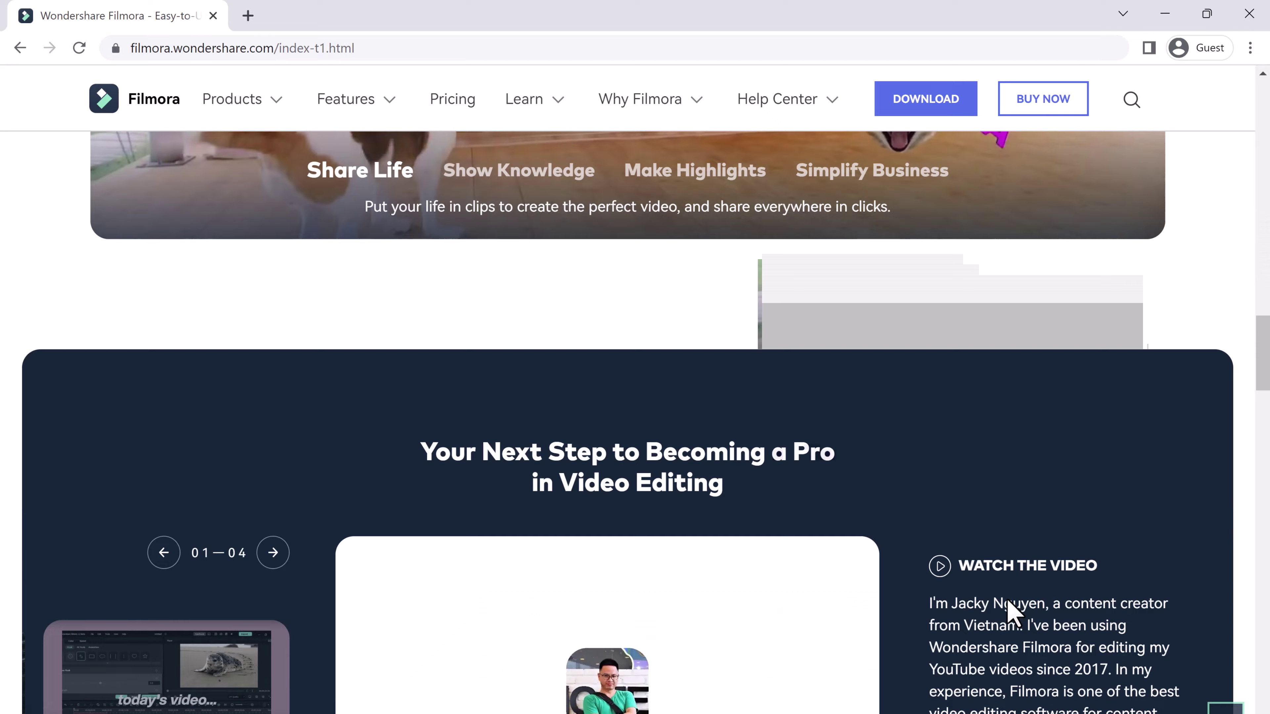
pyautogui.scroll(-2, 1010, 612)
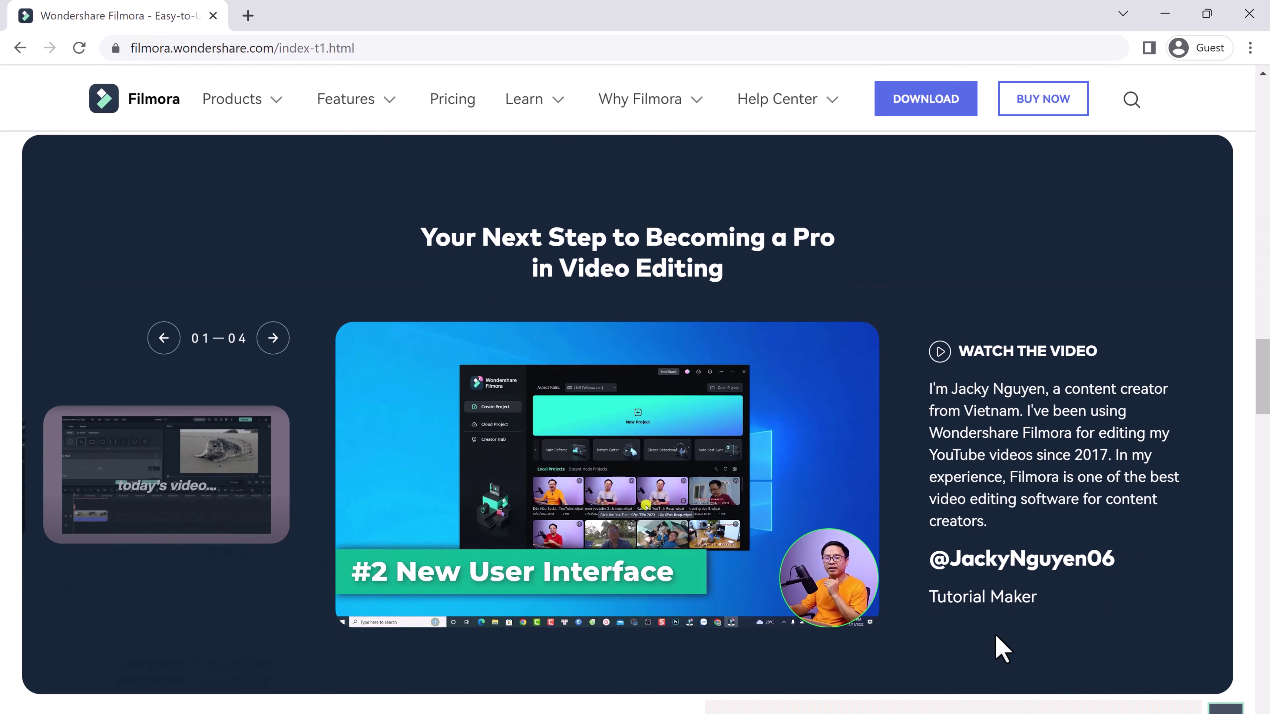